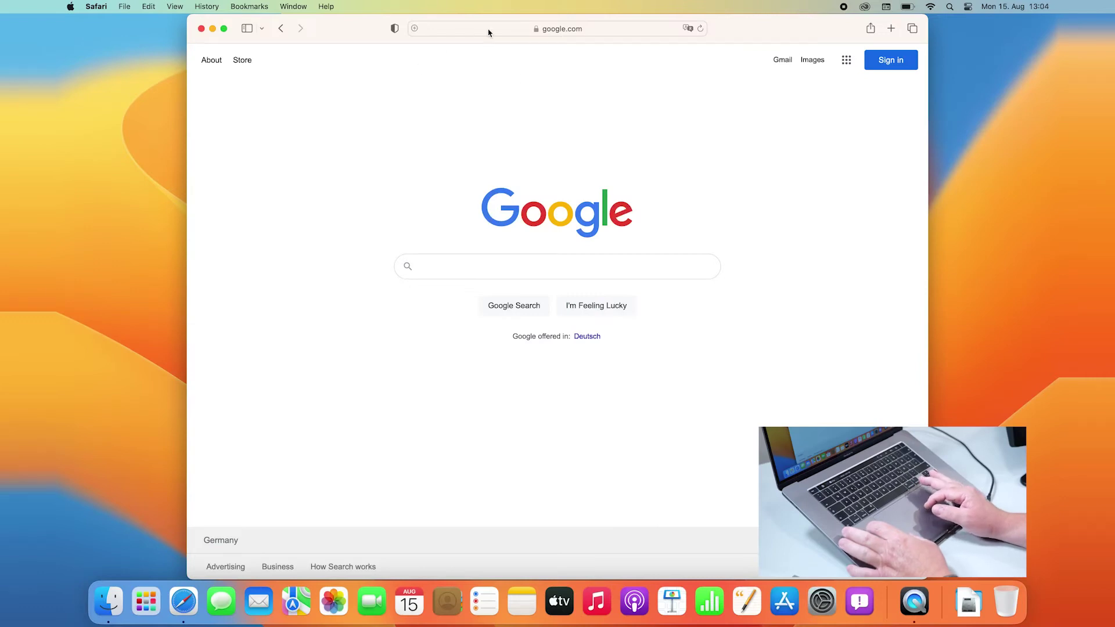
left_click(488, 32)
type("www")
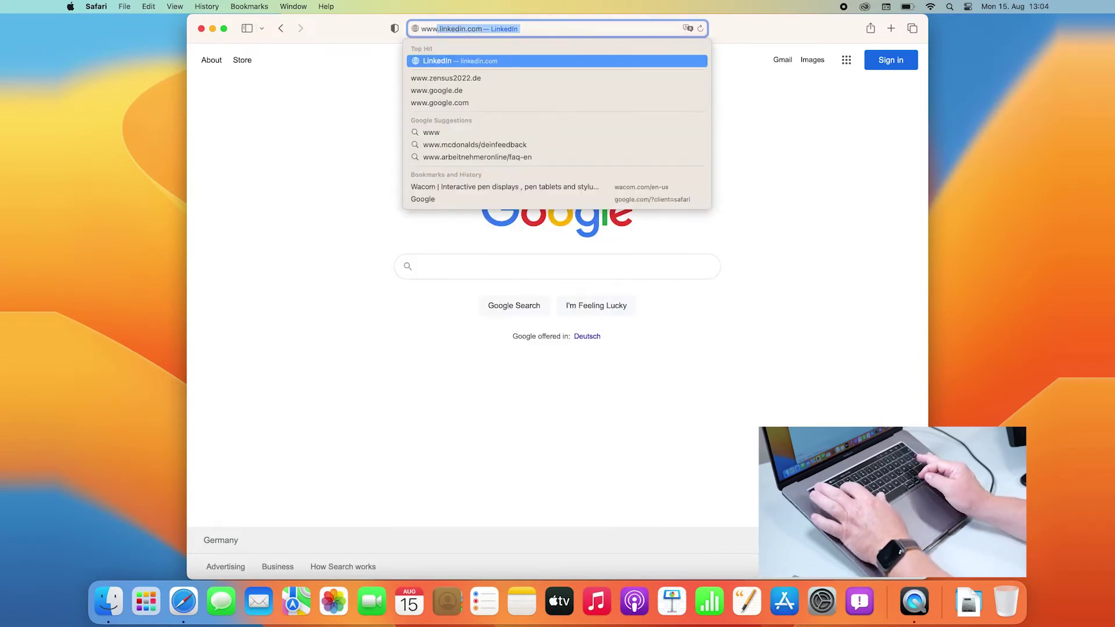
type(".waco")
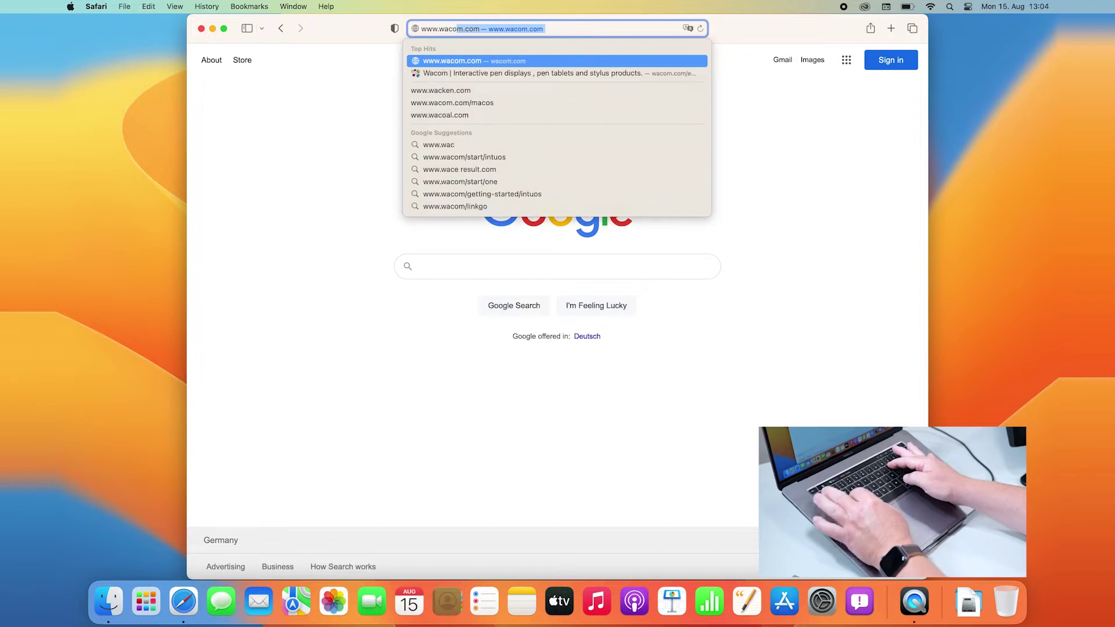
type("m.com")
key("Return")
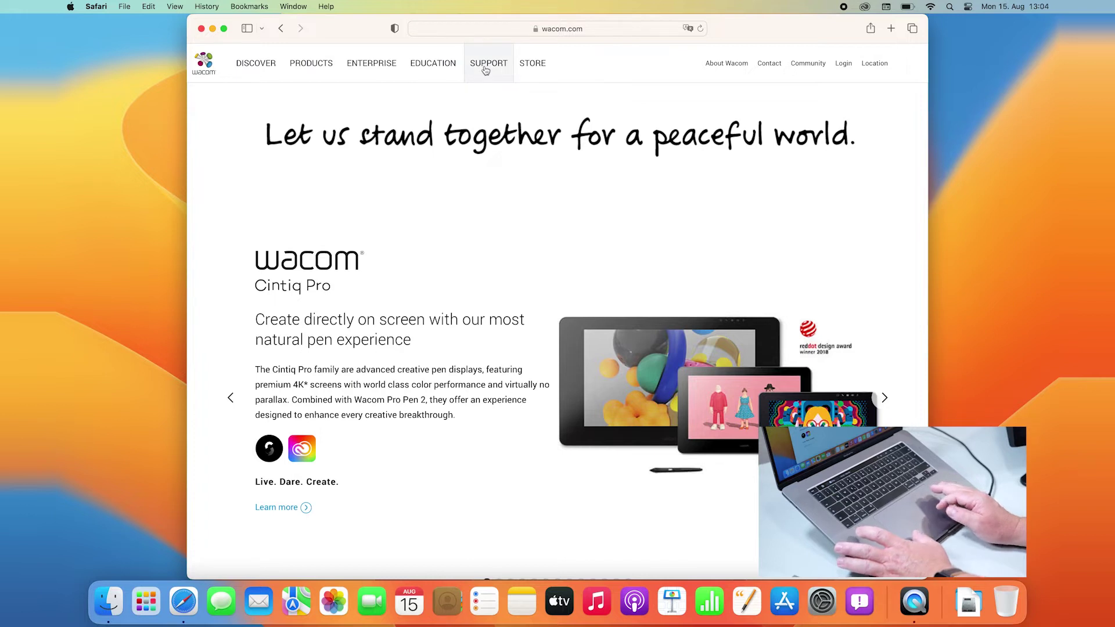
- Go to Support › Drivers & Downloads and scroll to the latest macOS driver 6.3.46-1
left_click(485, 70)
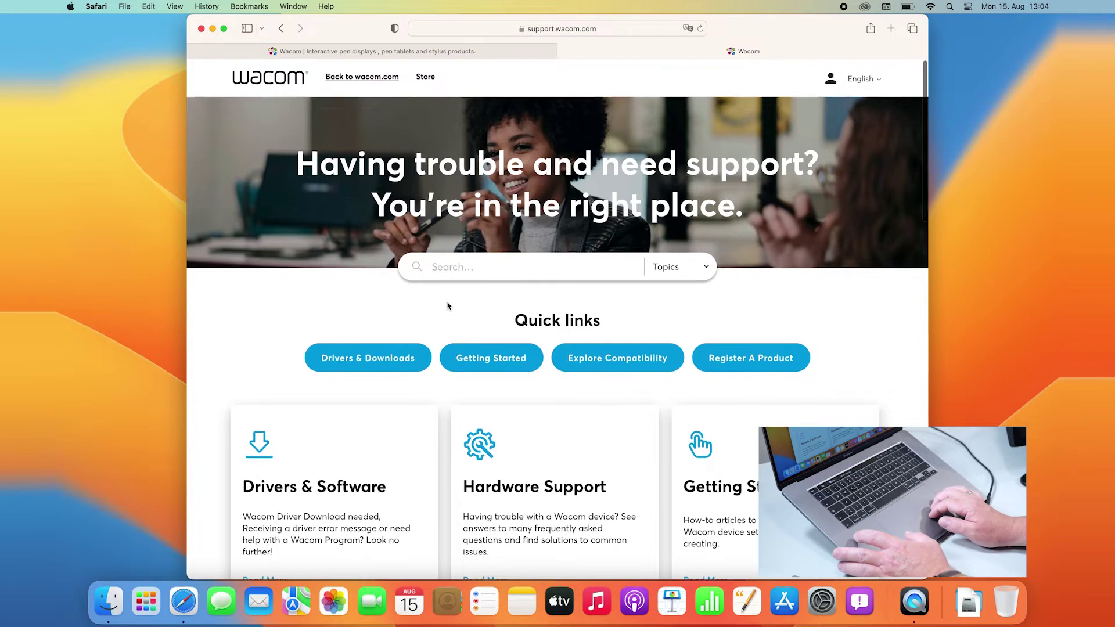
scroll(447, 303, "down", 3)
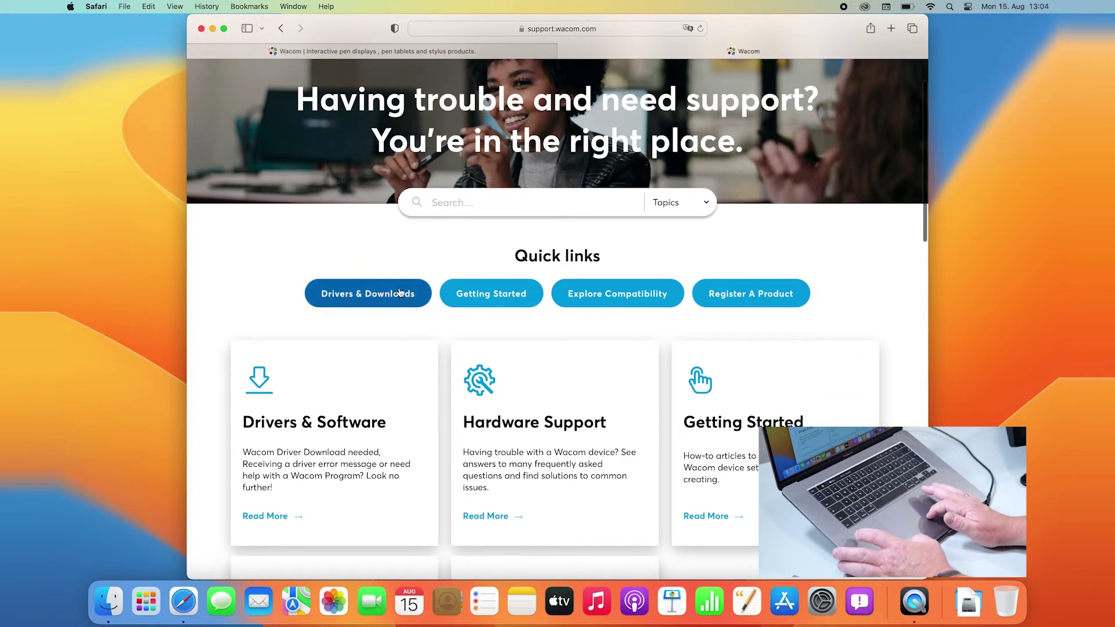
left_click(400, 292)
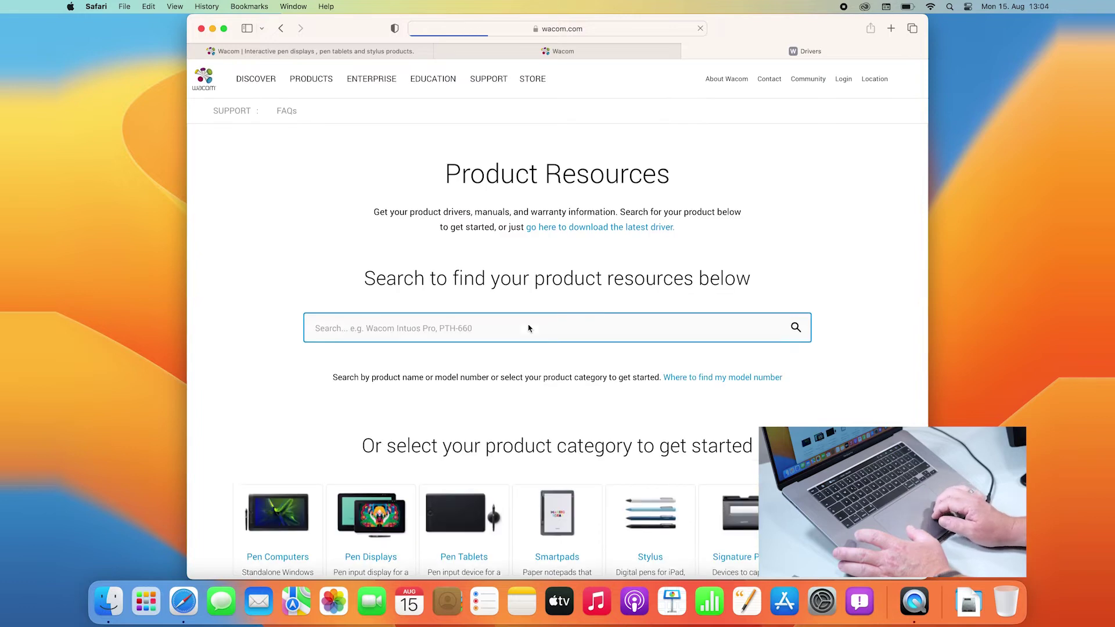
scroll(529, 329, "down", 2)
scroll(529, 329, "down", 2)
scroll(528, 329, "down", 4)
scroll(529, 328, "down", 3)
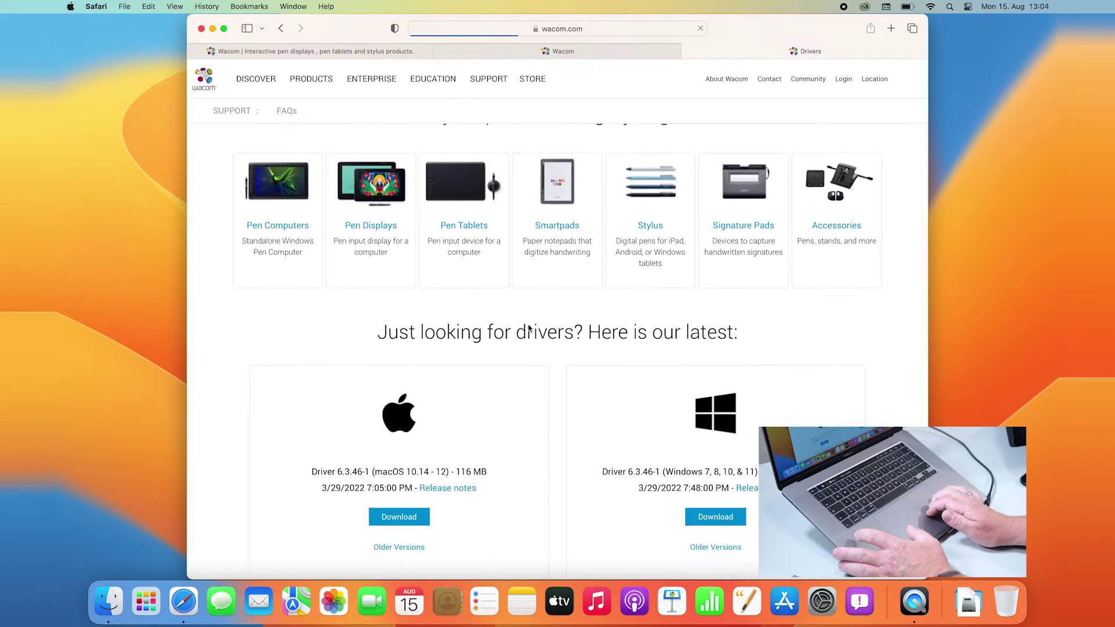
scroll(528, 328, "down", 1)
scroll(529, 329, "down", 1)
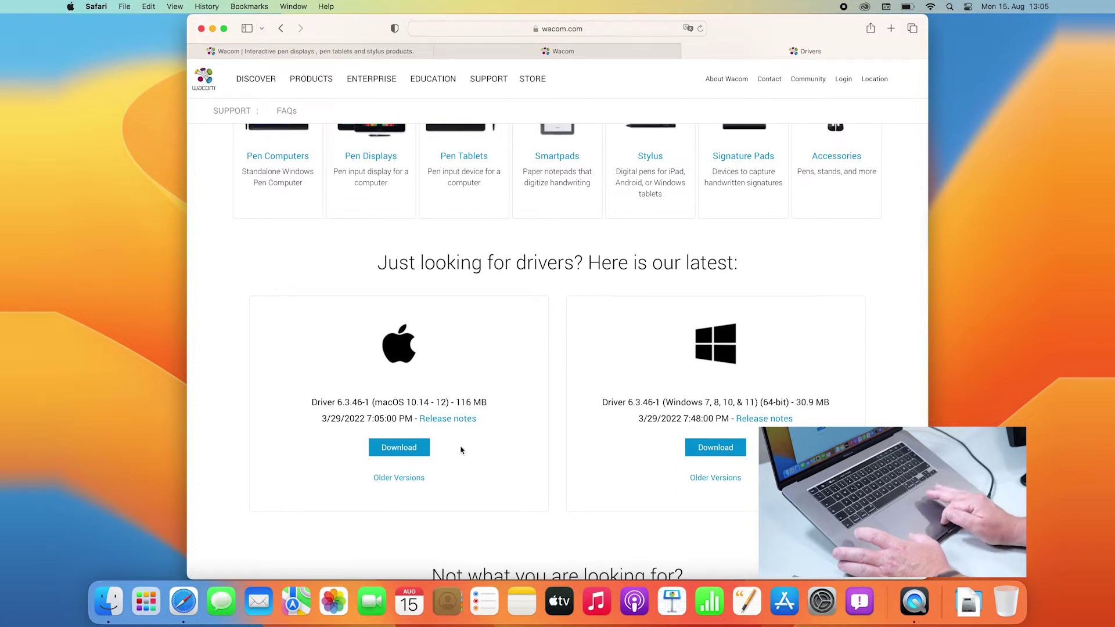
- Download the macOS driver 6.3.46-1, confirming and allowing downloads from wacom.com
left_click(424, 453)
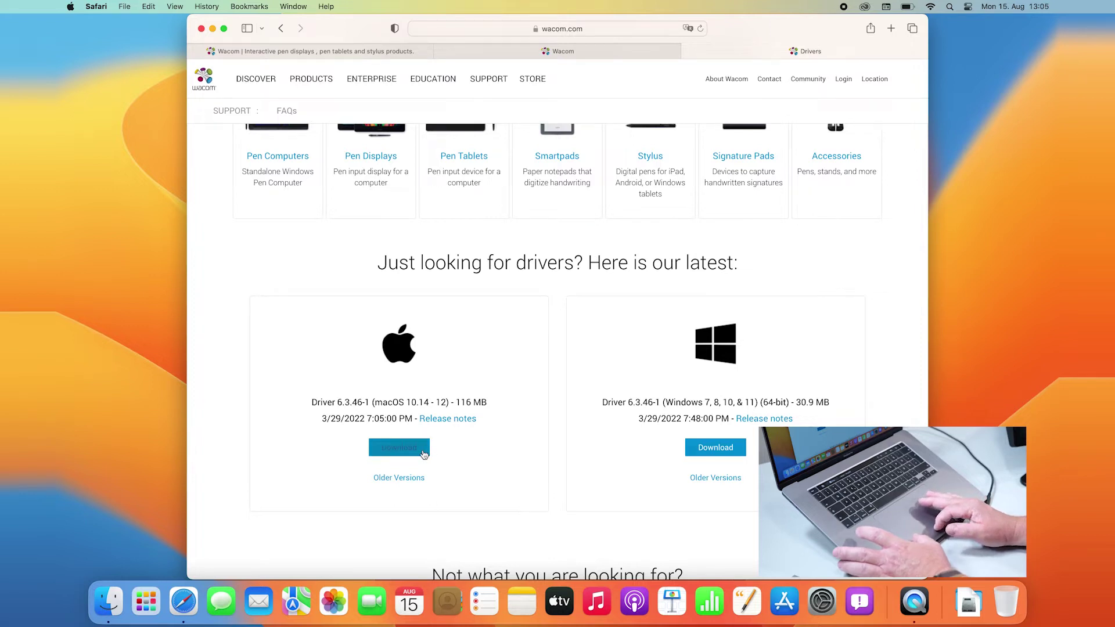
left_click(424, 453)
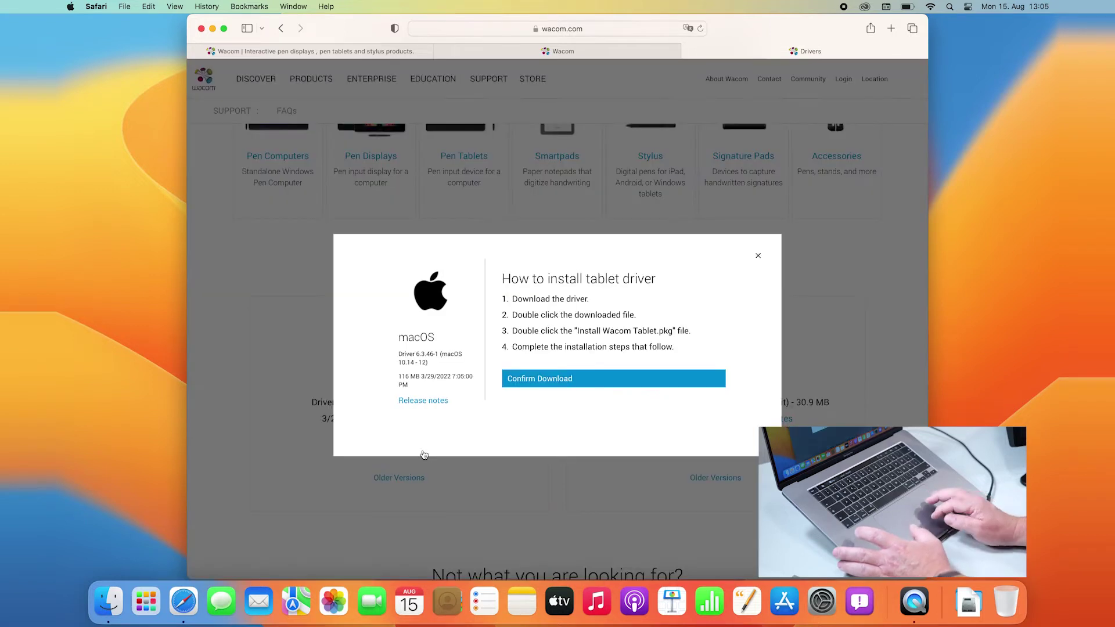
left_click(583, 387)
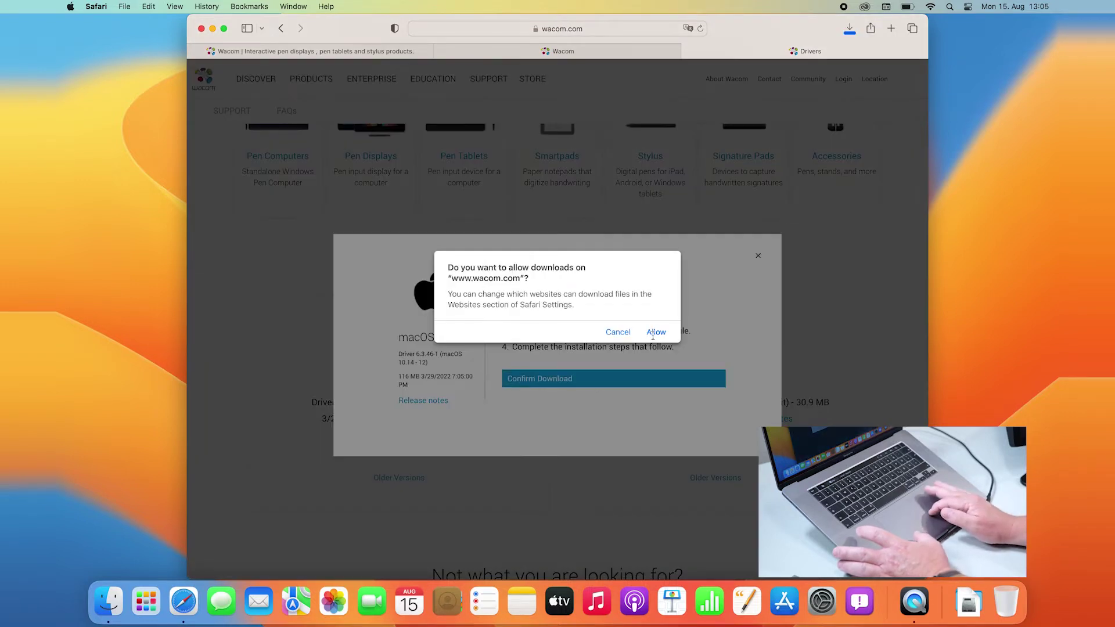
left_click(654, 333)
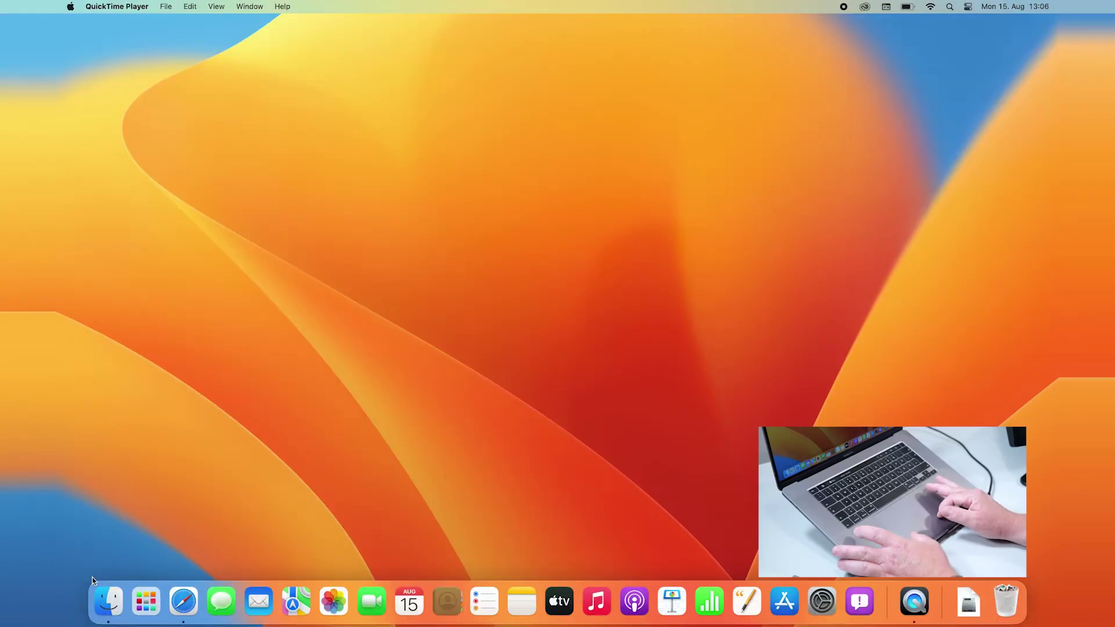
- Open WacomTablet_6.4.0.dmg from Finder's Downloads folder
left_click(108, 601)
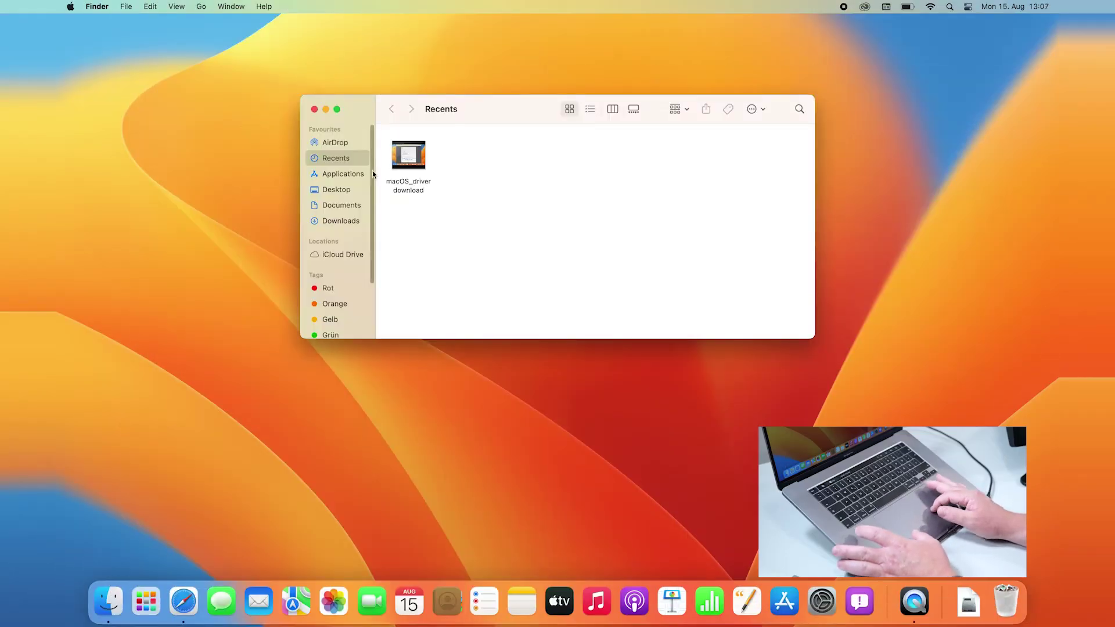
left_click(340, 221)
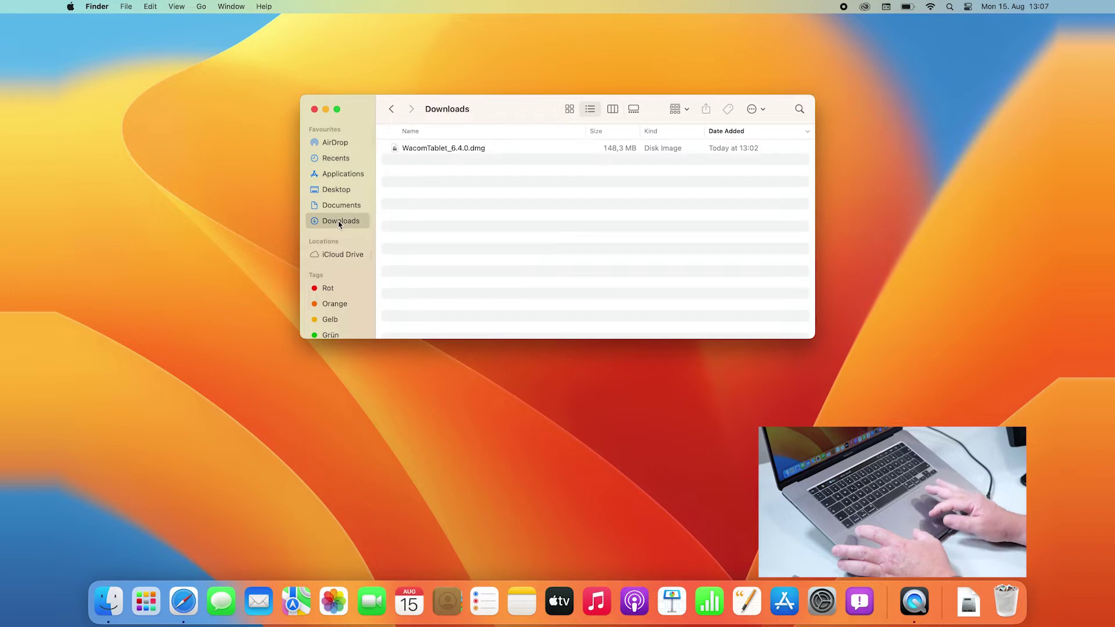
double_click(477, 149)
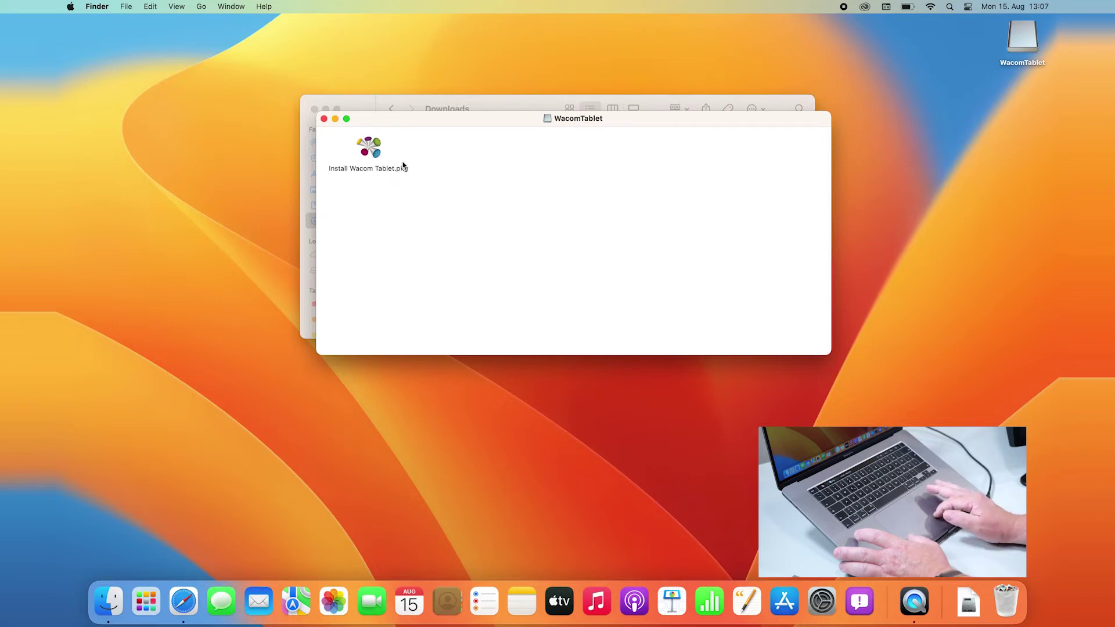
- Run Install Wacom Tablet.pkg through the introduction and agree to the licence
double_click(370, 146)
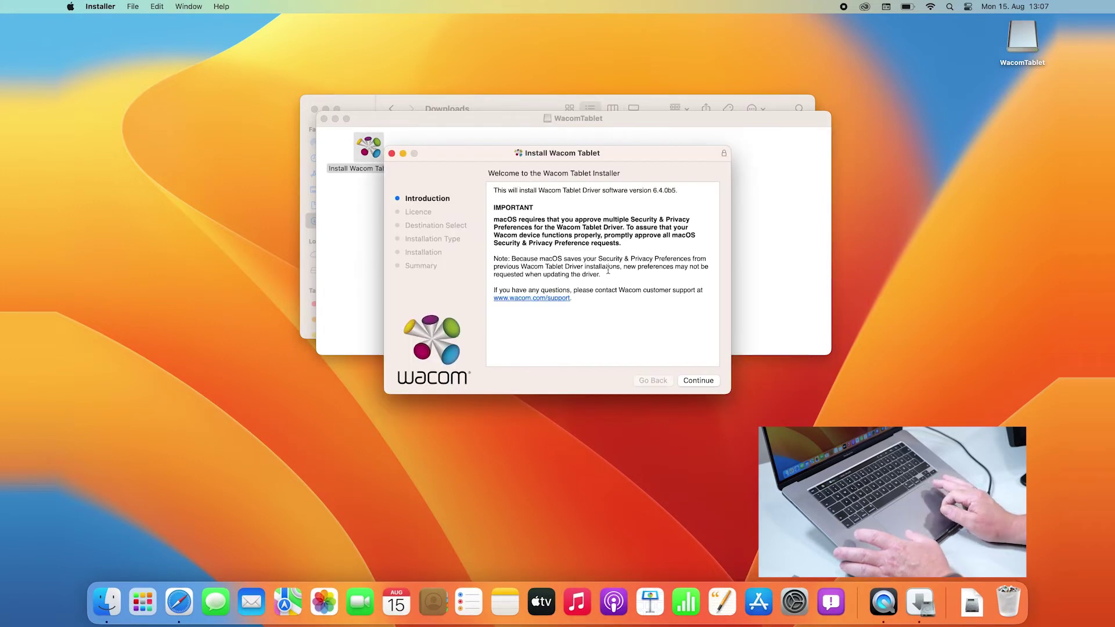
left_click(697, 382)
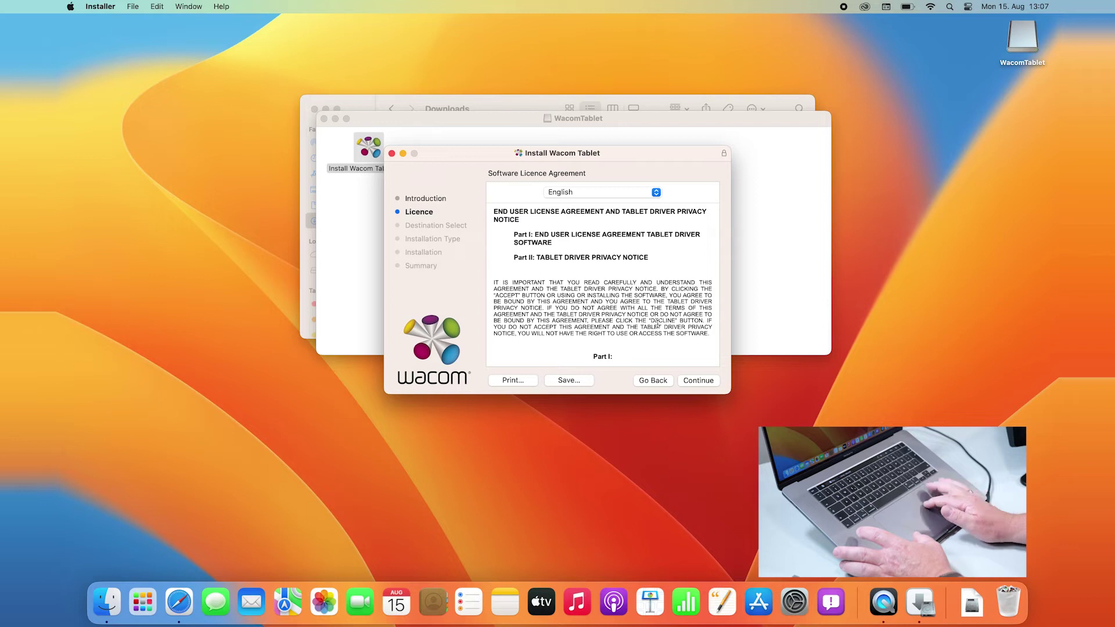
left_click(696, 381)
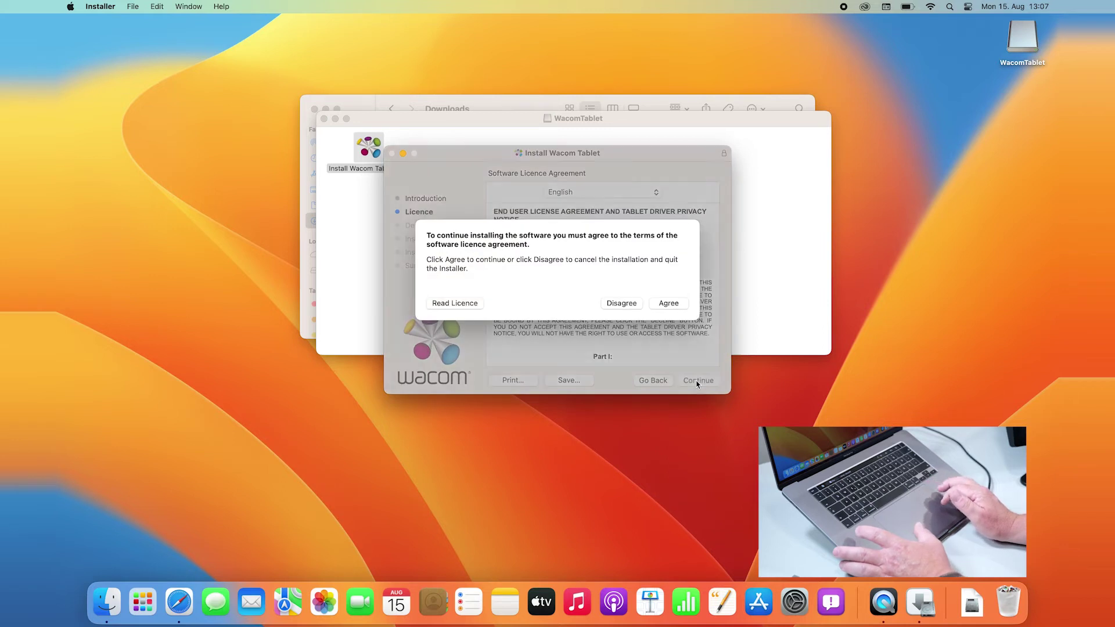
left_click(668, 303)
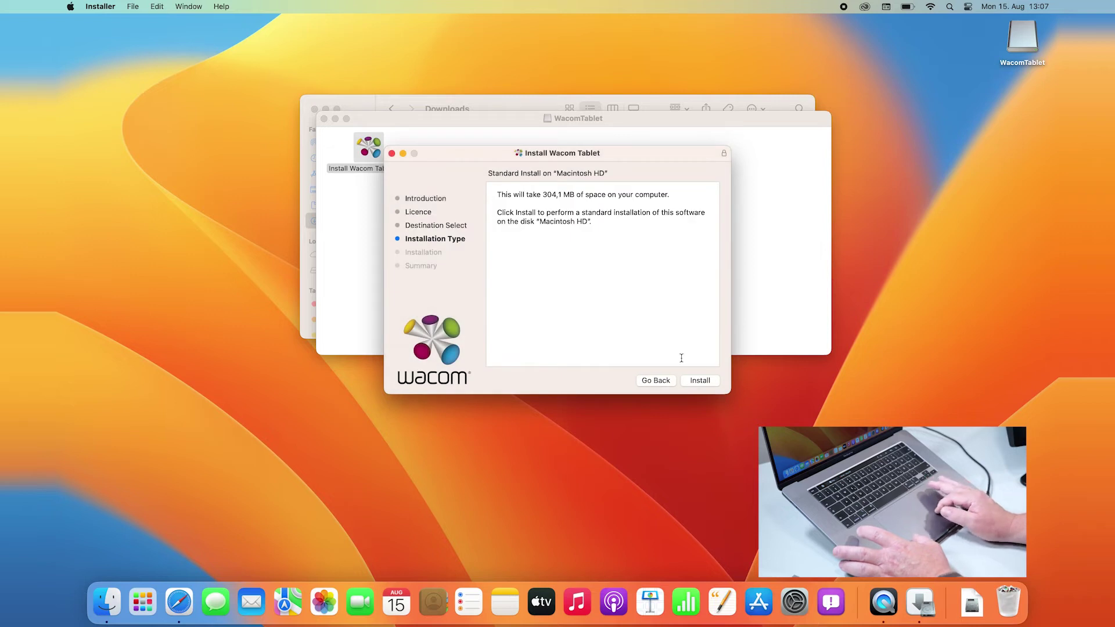
- Install on Macintosh HD with the admin password, allowing the installer to modify apps
left_click(699, 381)
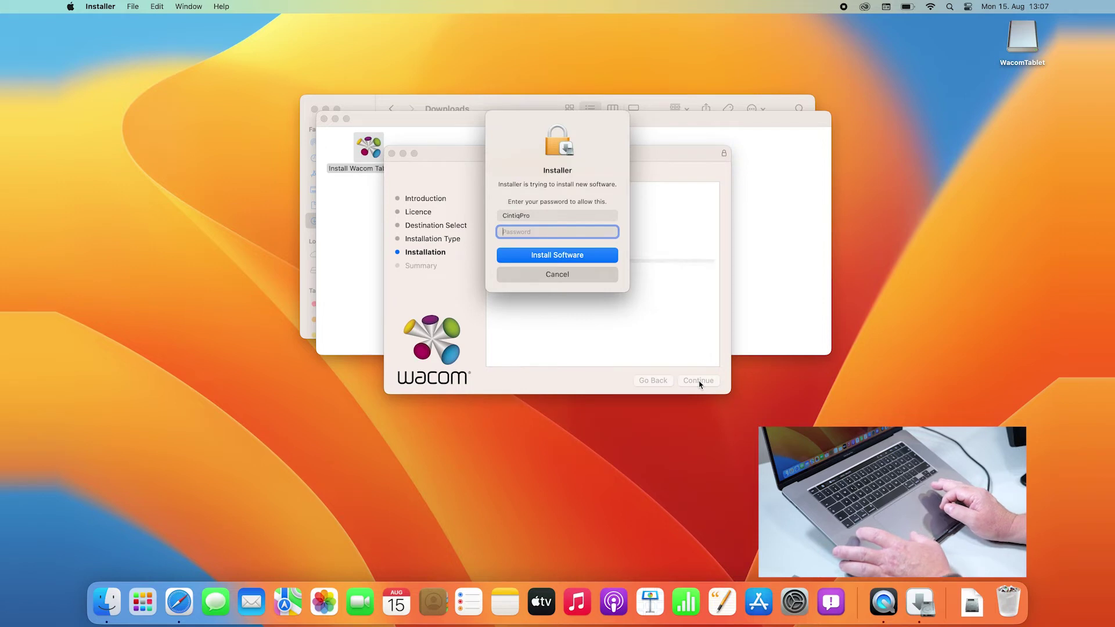
type("•••")
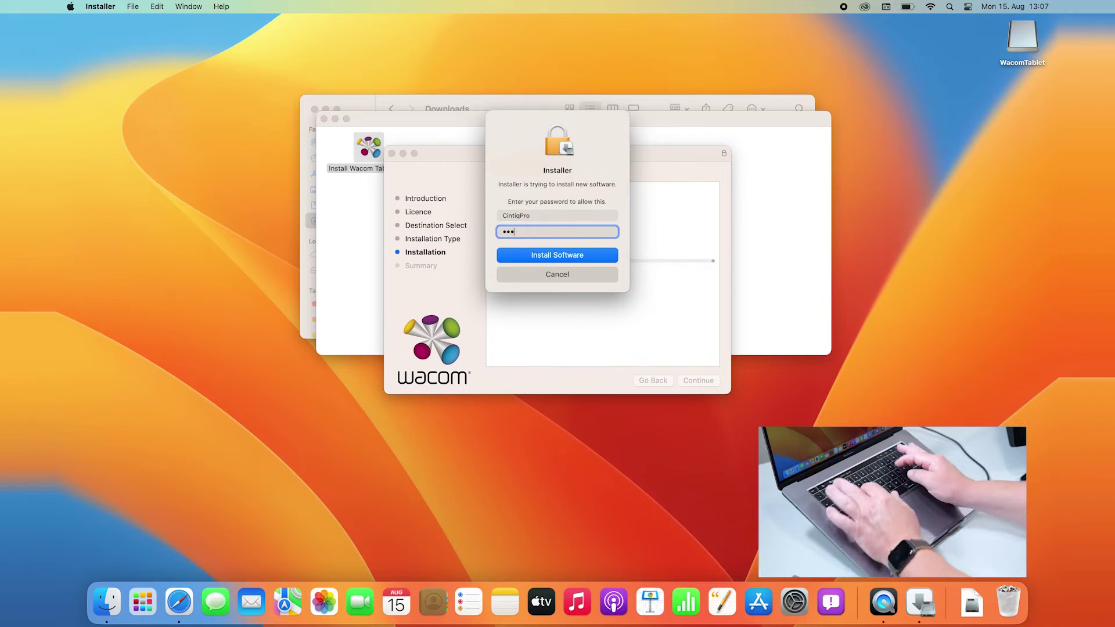
type("•••")
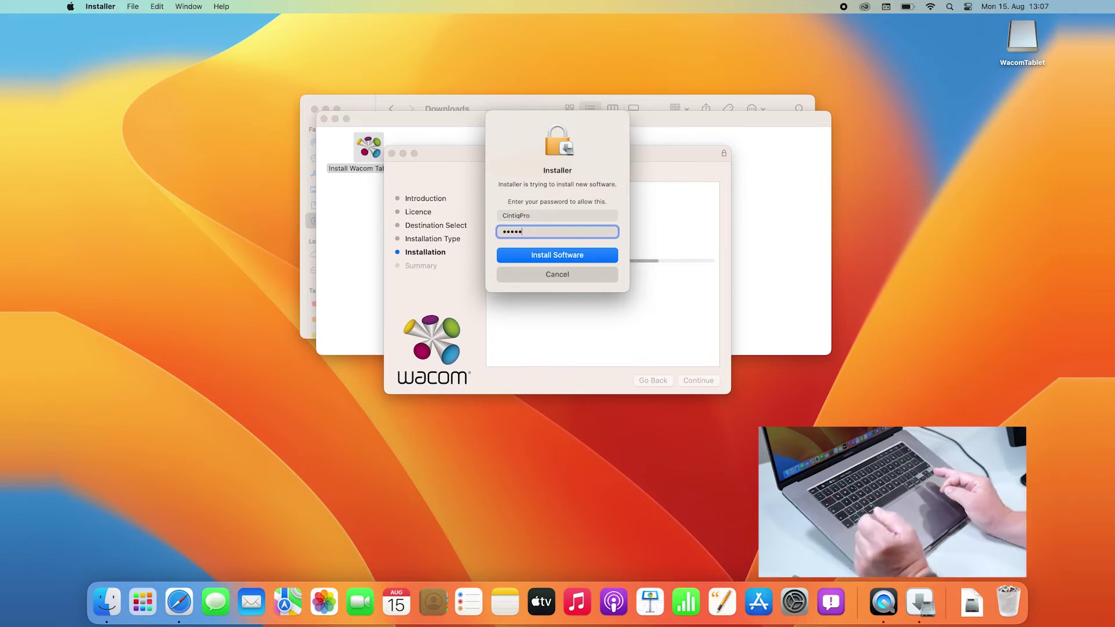
type("••")
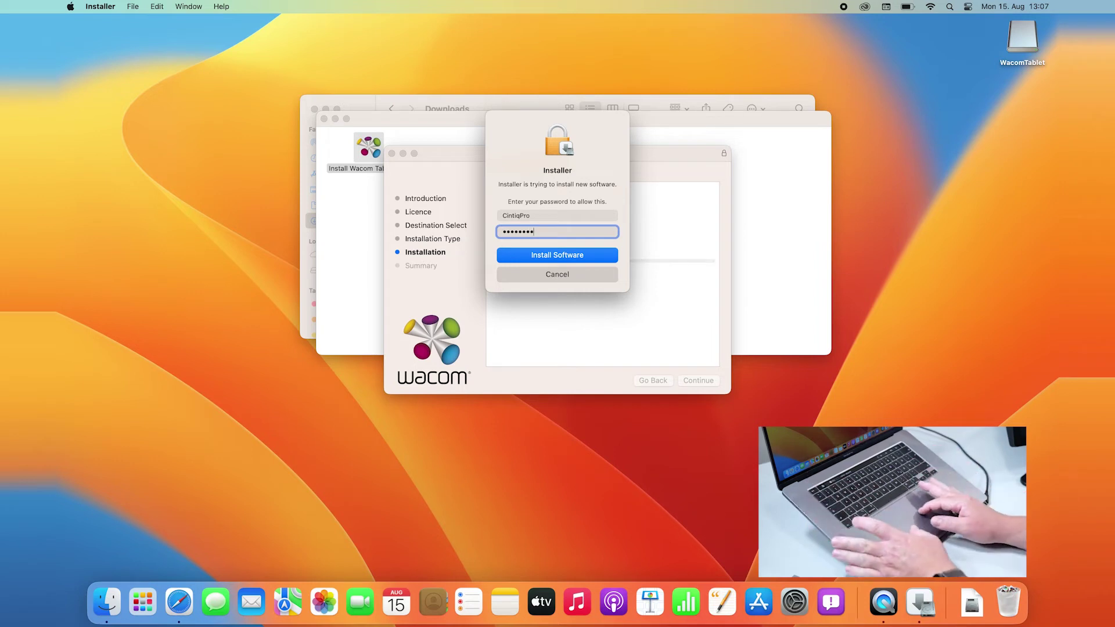
left_click(541, 261)
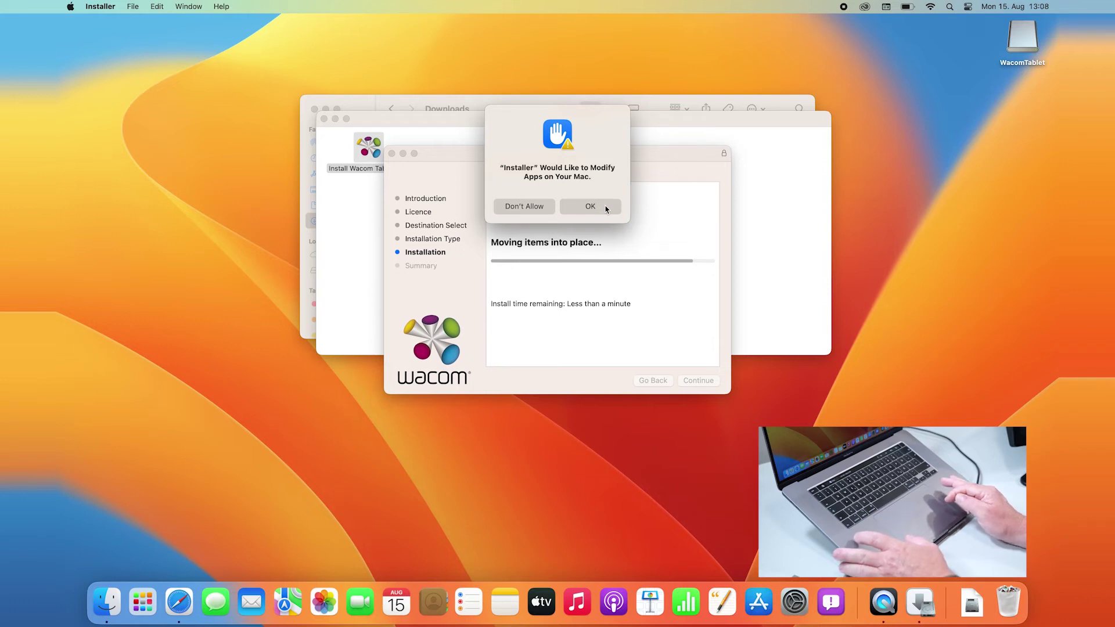
left_click(606, 209)
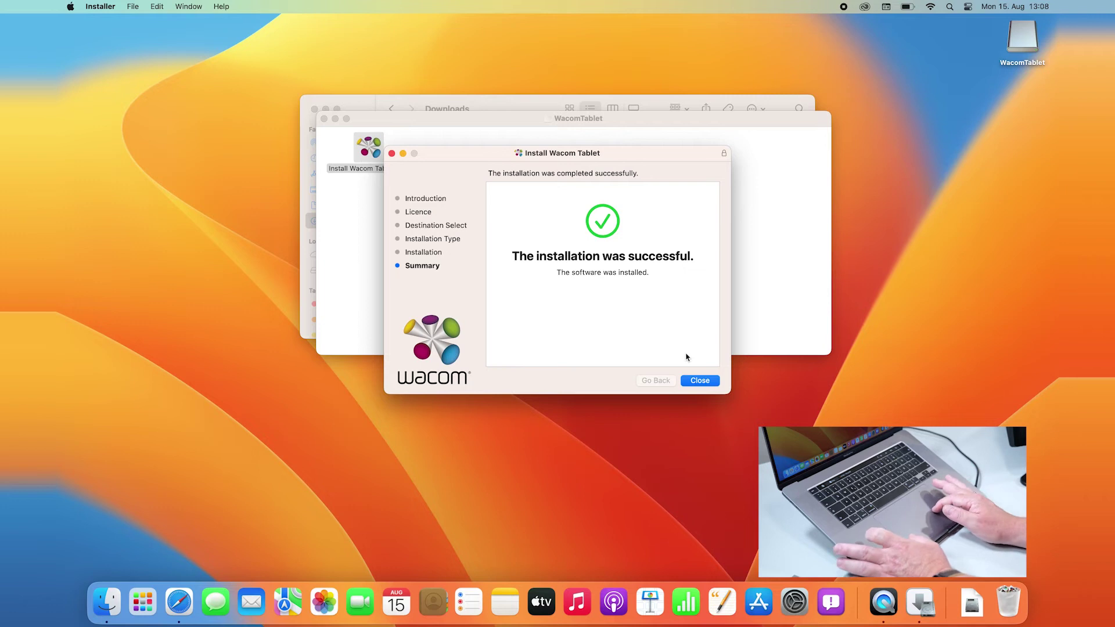
- Close the finished installer and move its package to the Bin
left_click(713, 381)
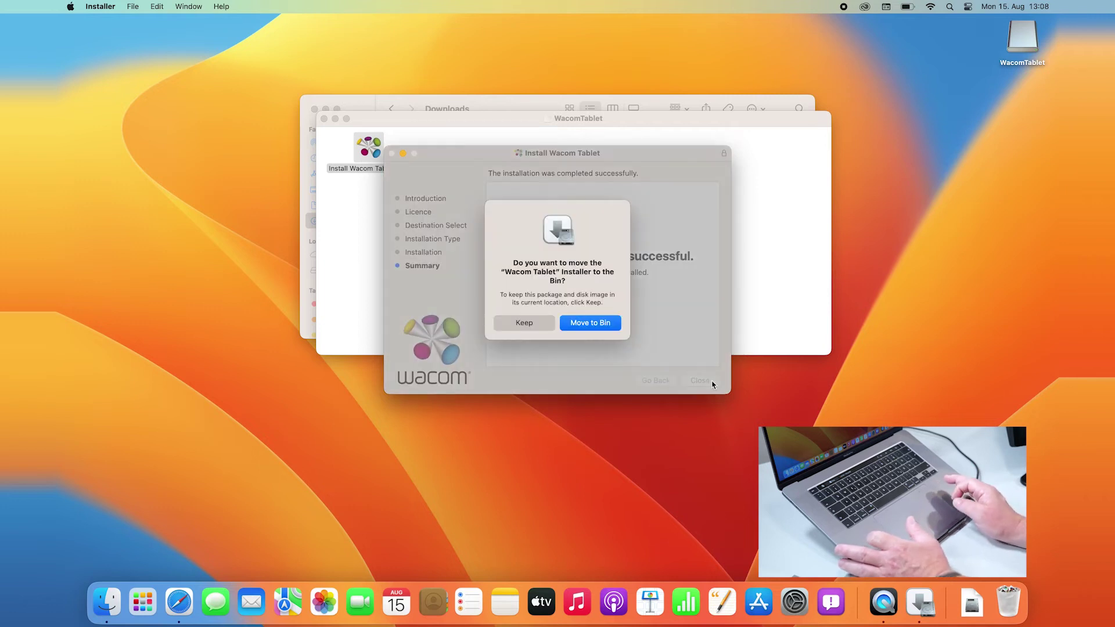
left_click(588, 323)
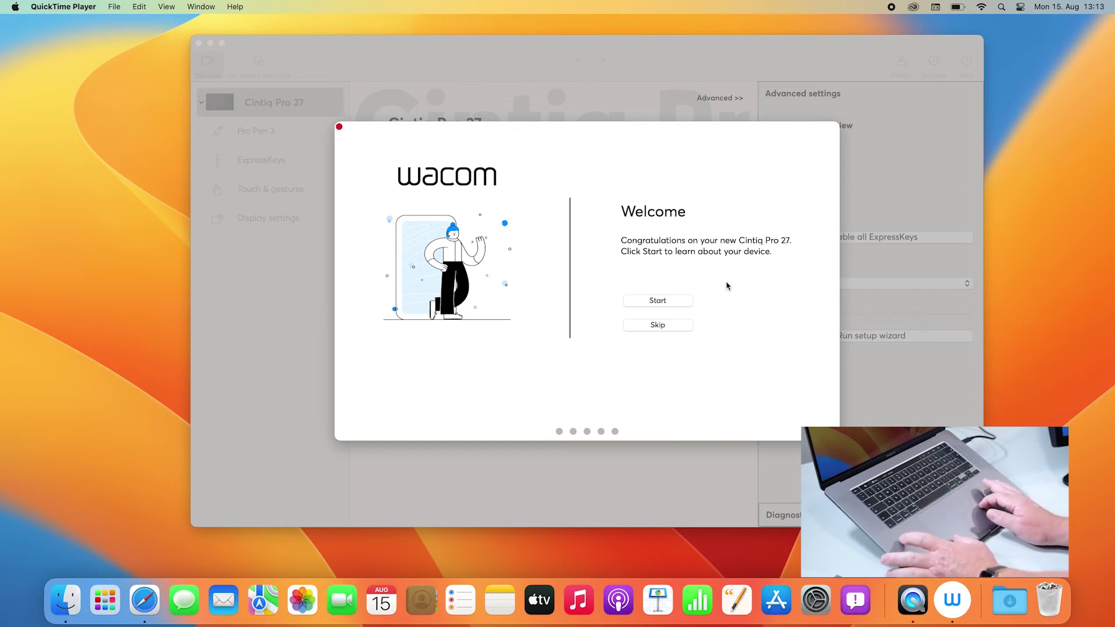
- Step through the Cintiq Pro 27 tour's ExpressKeys and touch pages, then choose Register my device
left_click(671, 301)
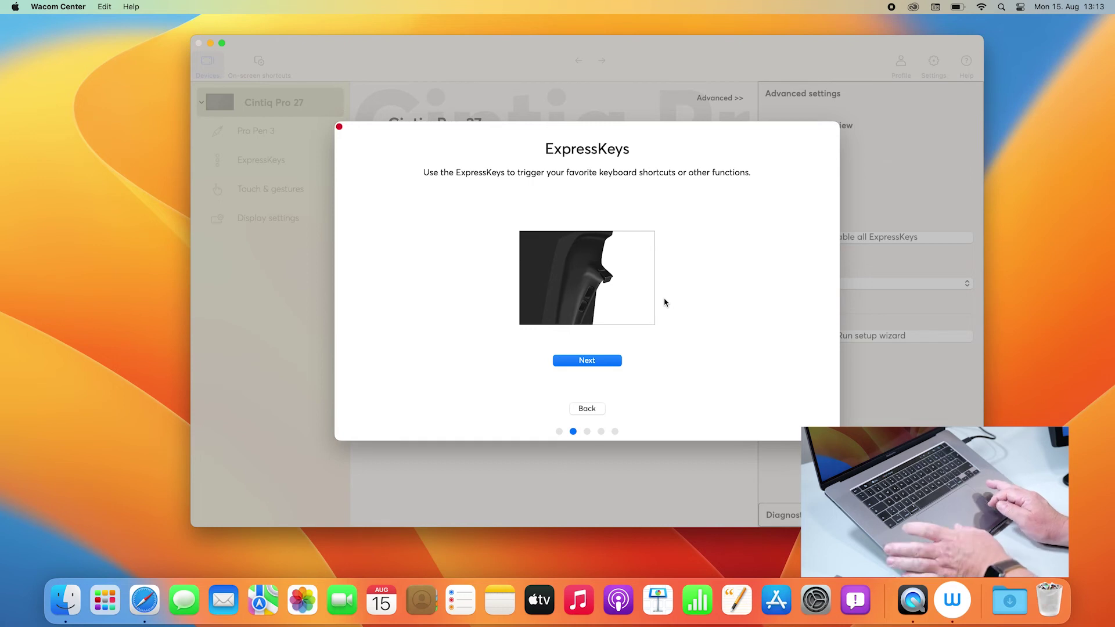
left_click(606, 361)
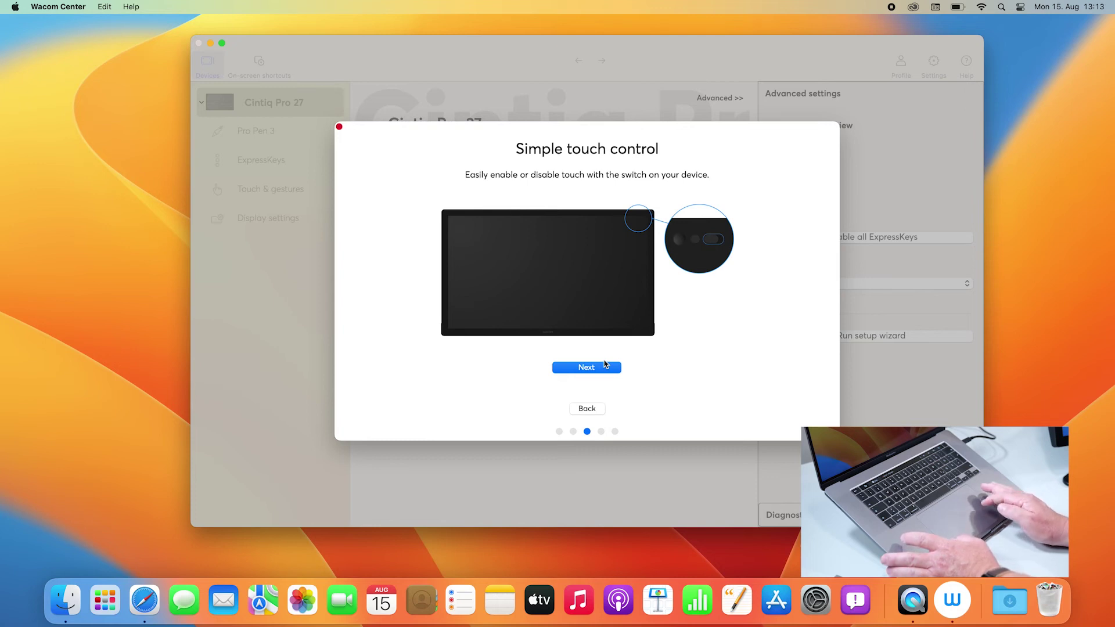
left_click(604, 364)
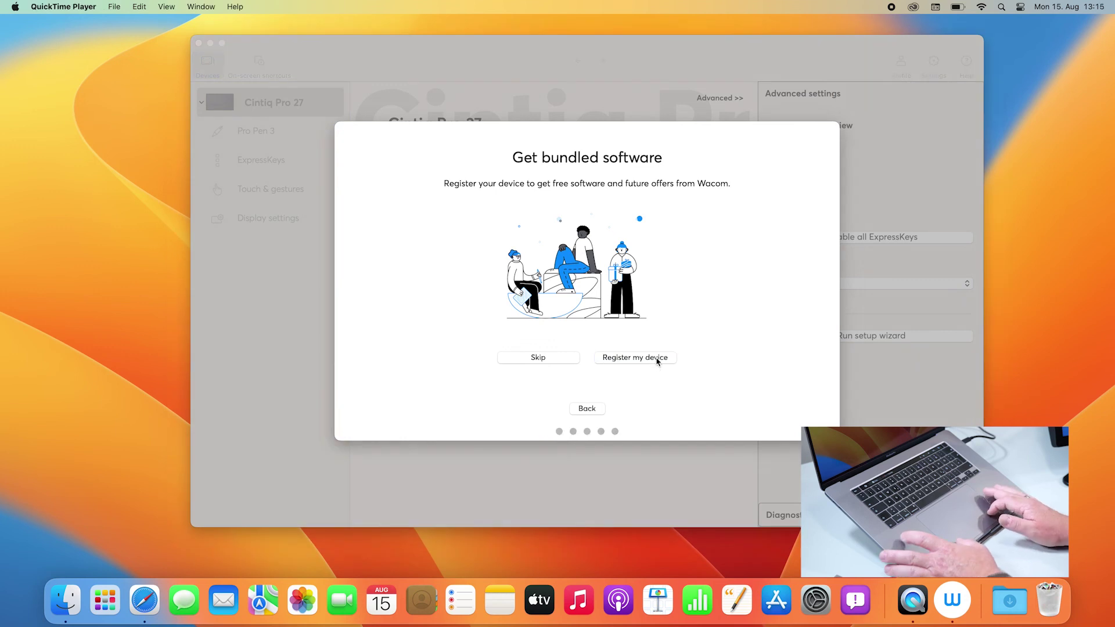
left_click(657, 359)
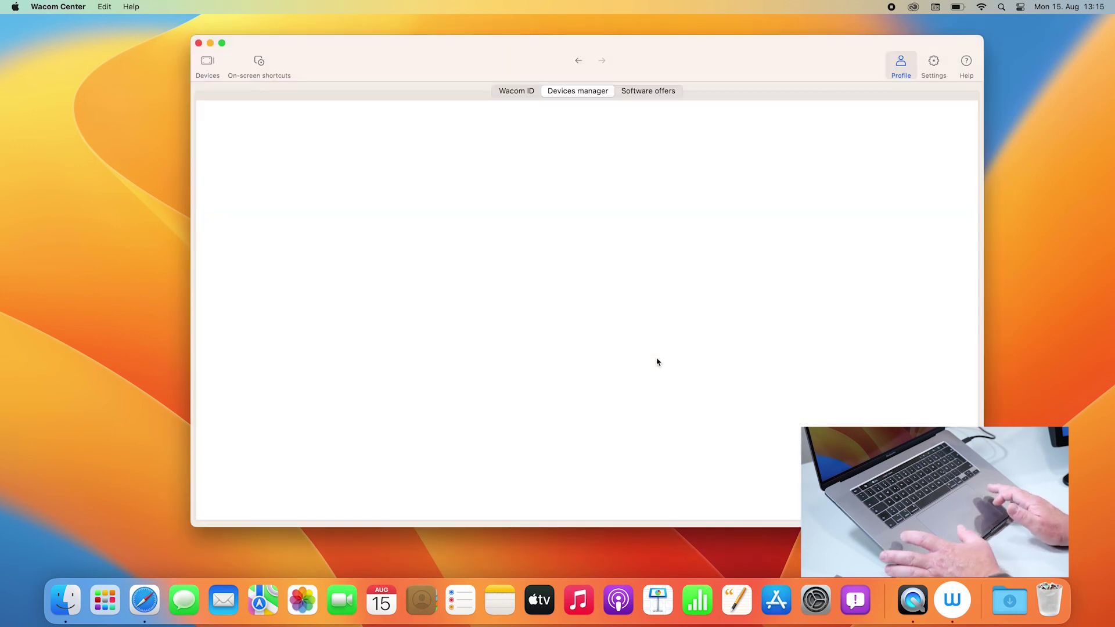